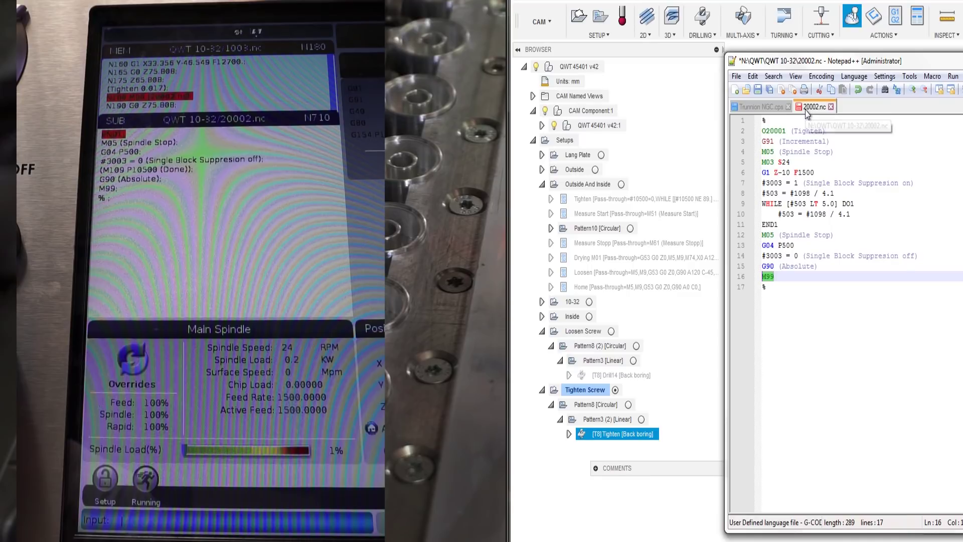
# - Change the program number on line 2 of 20002.nc from O20001 to O20002
pyautogui.click(783, 131)
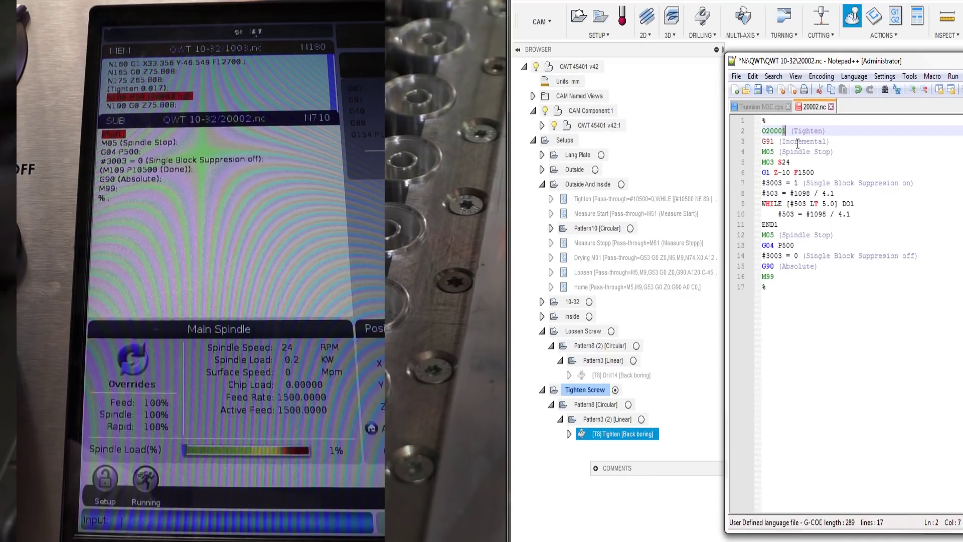
pyautogui.press('BackSpace')
pyautogui.write('2')
pyautogui.click(844, 168)
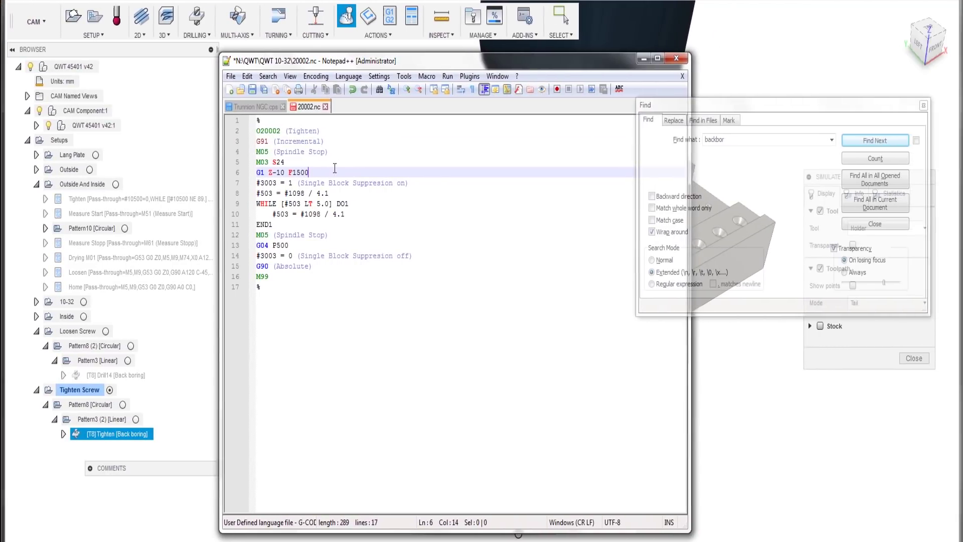
pyautogui.moveTo(325, 142); pyautogui.dragTo(254, 142)
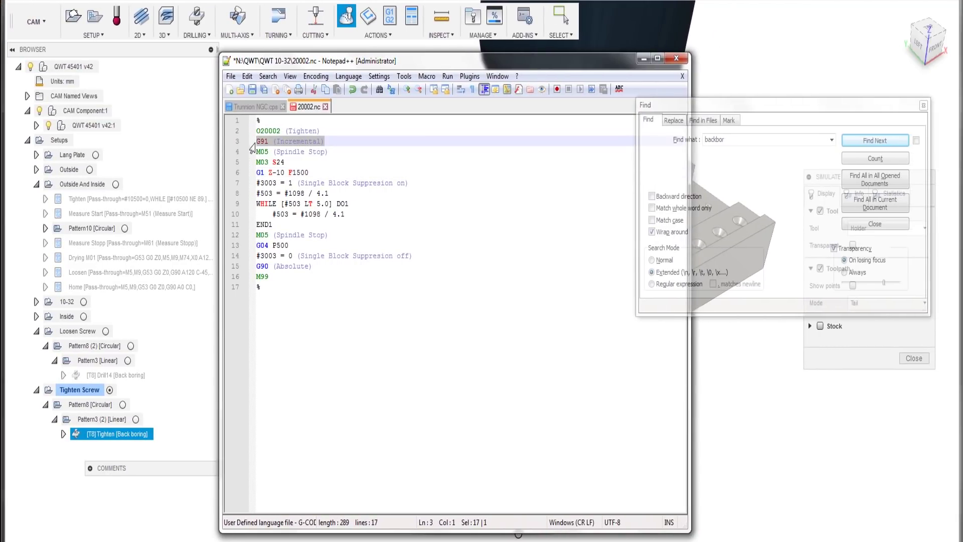
pyautogui.moveTo(336, 152); pyautogui.dragTo(254, 162)
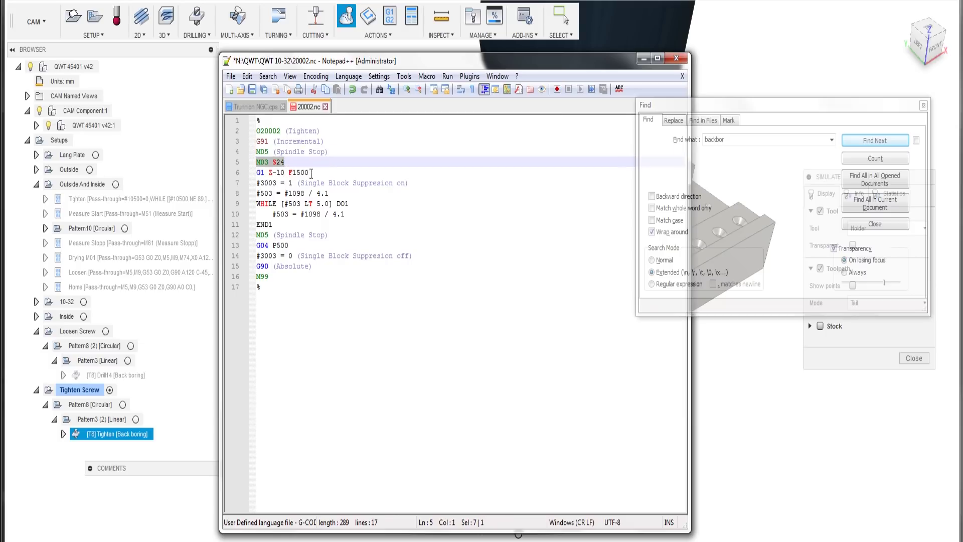
pyautogui.moveTo(311, 173); pyautogui.dragTo(253, 174)
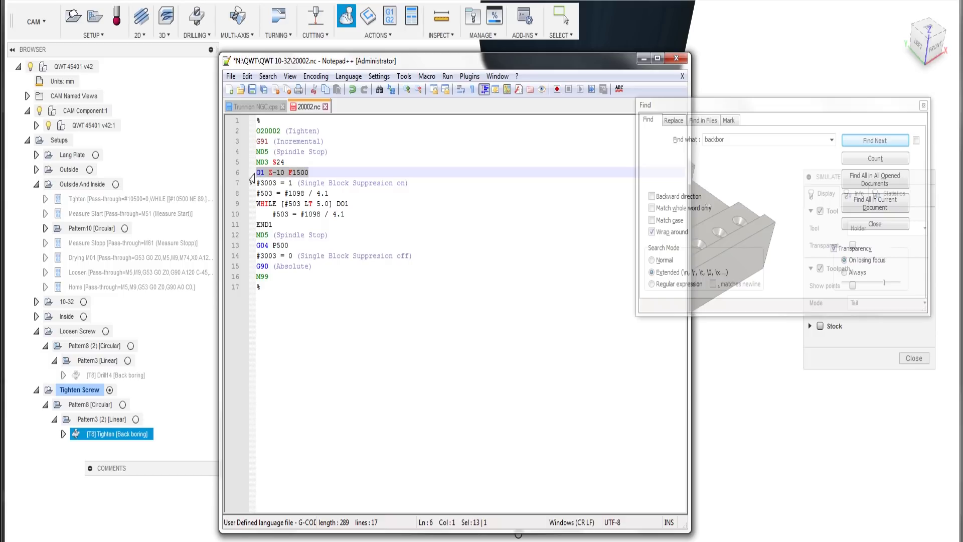
pyautogui.moveTo(409, 184); pyautogui.dragTo(251, 181)
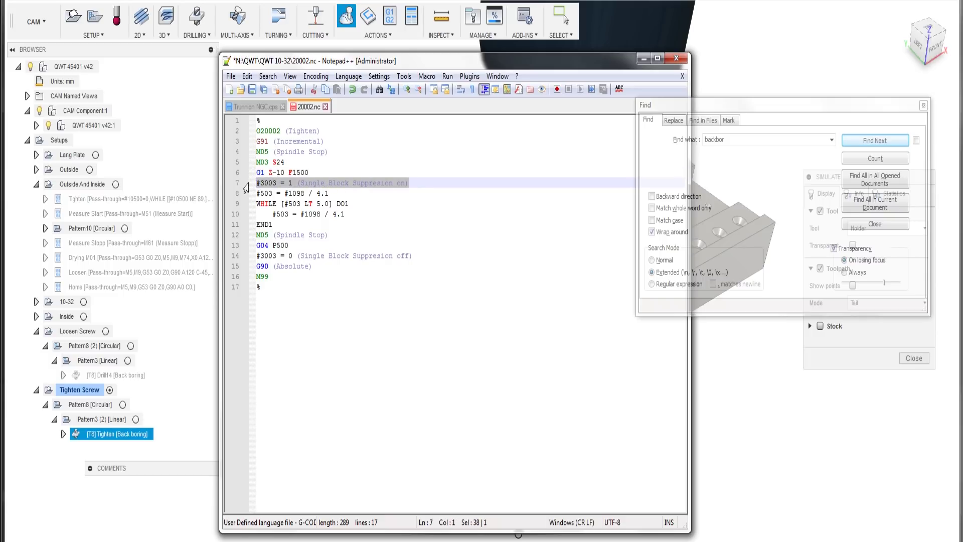
pyautogui.doubleClick(267, 193)
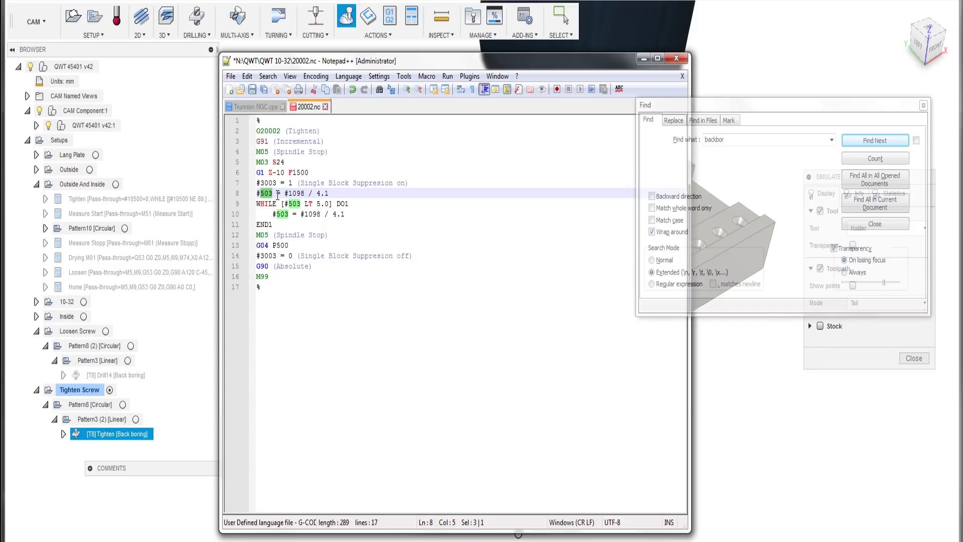
pyautogui.moveTo(286, 193); pyautogui.dragTo(340, 197)
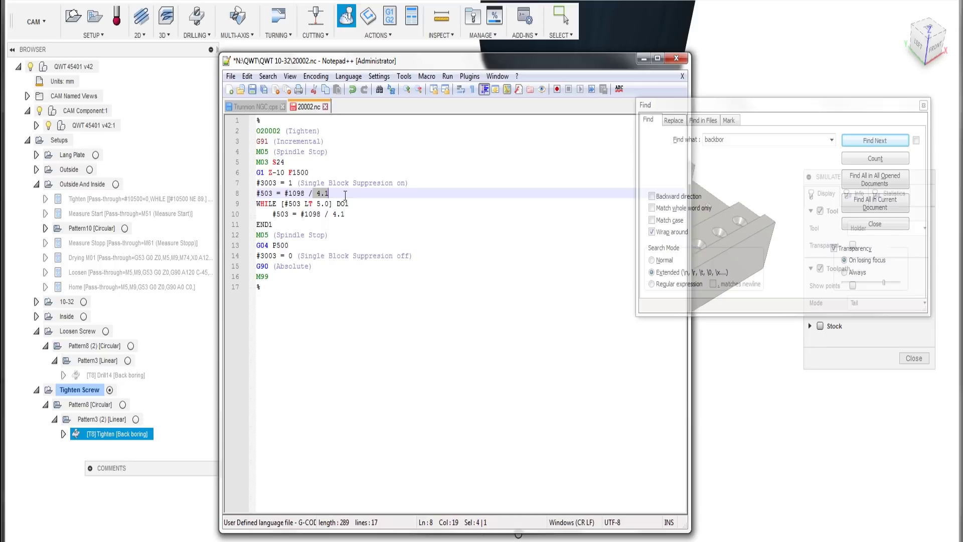
pyautogui.moveTo(257, 163); pyautogui.dragTo(285, 163)
pyautogui.doubleClick(265, 205)
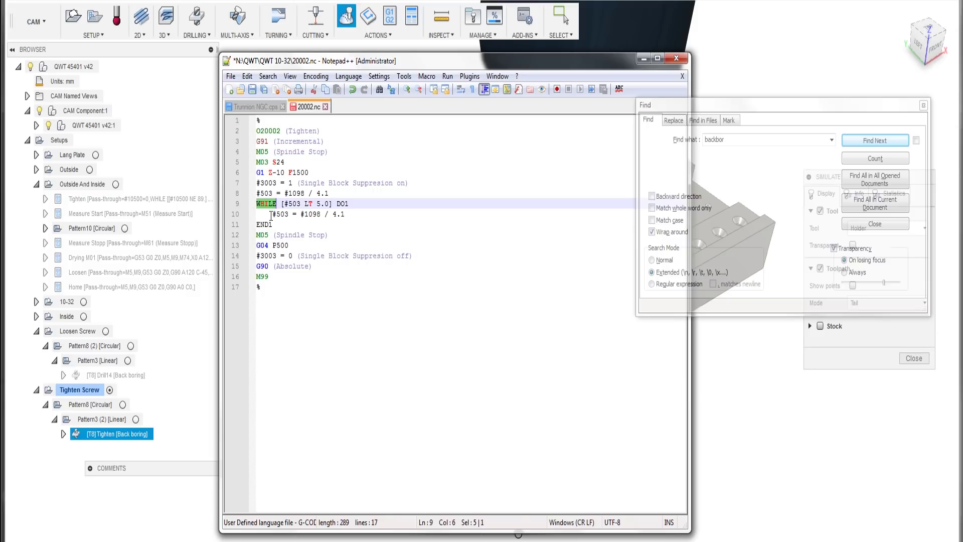
pyautogui.moveTo(272, 214); pyautogui.dragTo(376, 216)
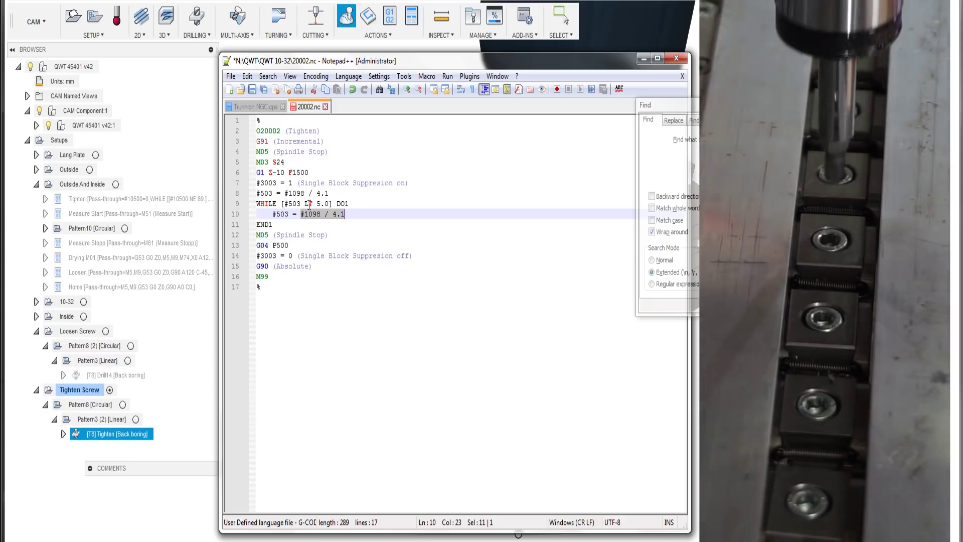
pyautogui.moveTo(317, 204); pyautogui.dragTo(331, 204)
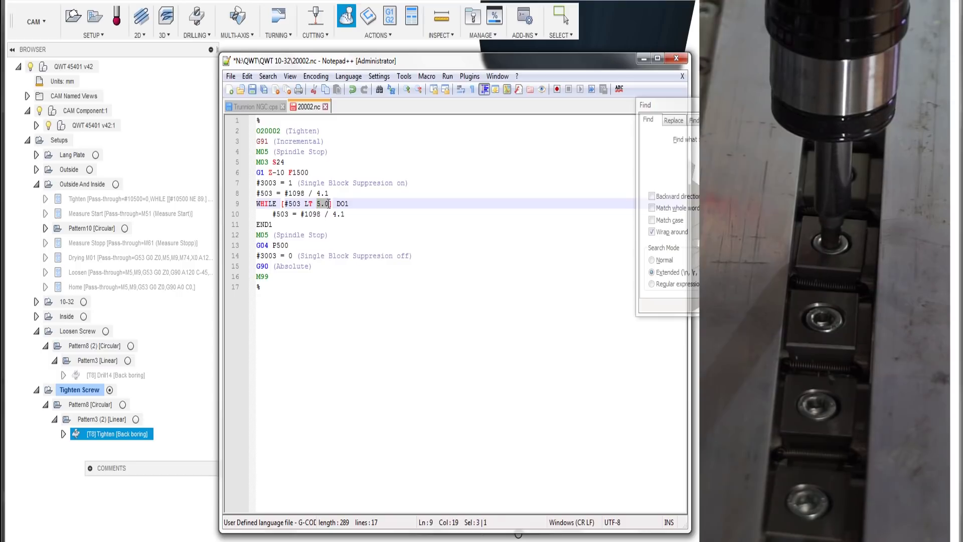
pyautogui.doubleClick(282, 246)
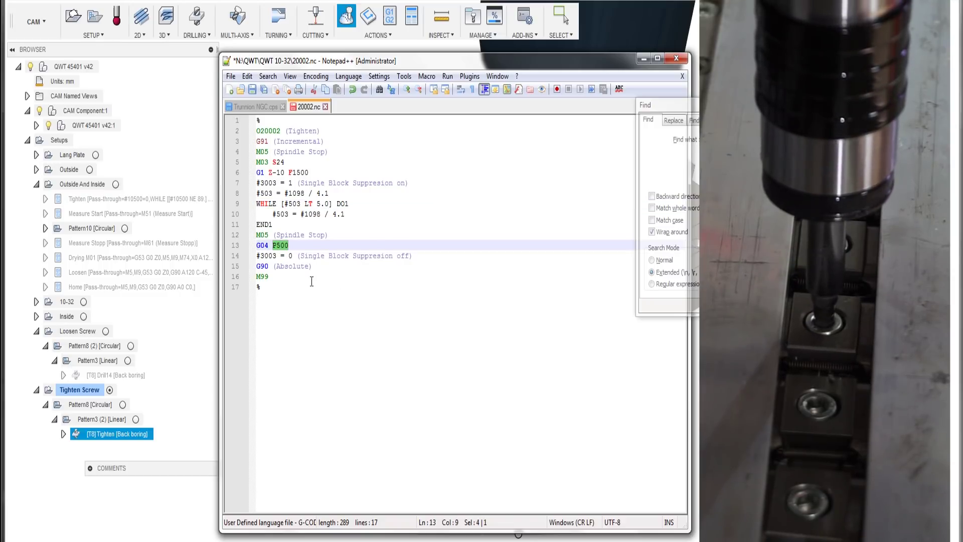
pyautogui.moveTo(412, 256); pyautogui.dragTo(257, 255)
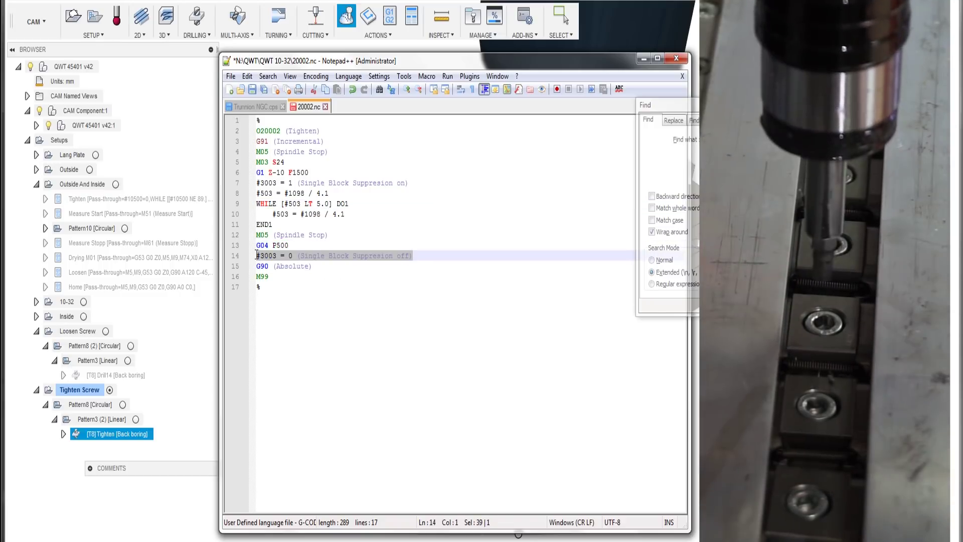
pyautogui.moveTo(312, 266); pyautogui.dragTo(254, 277)
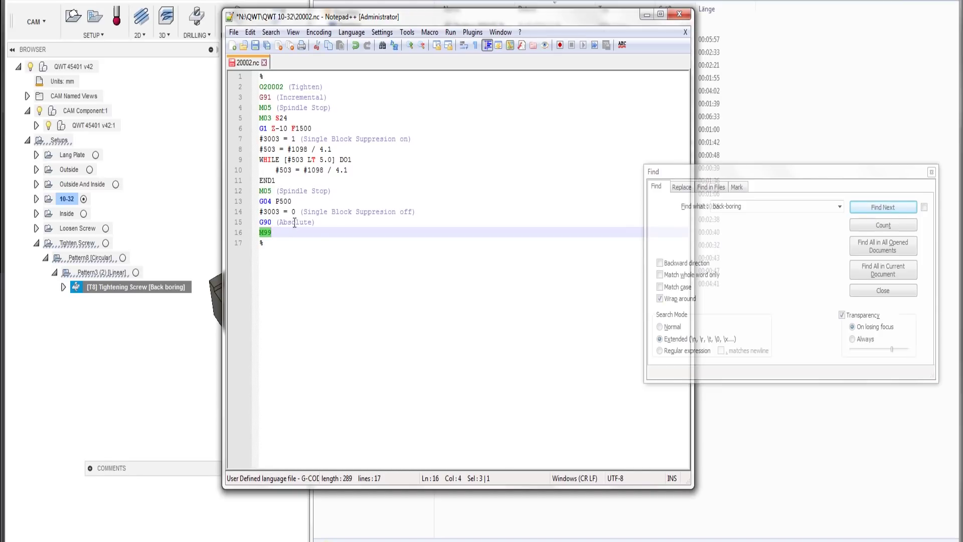
# - Open 20001.nc and review its M04, G04 P1000 dwell, M05 and M99 lines
pyautogui.click(244, 46)
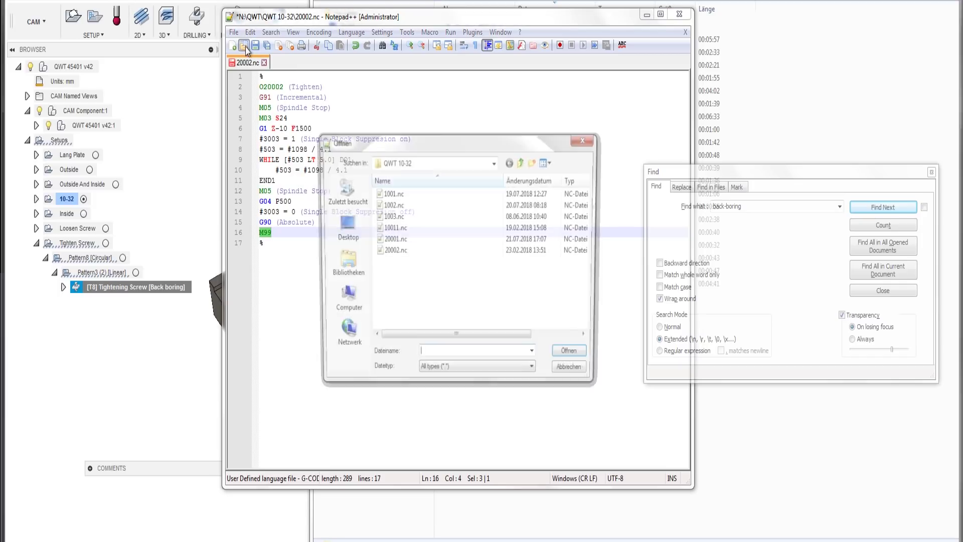
pyautogui.doubleClick(392, 240)
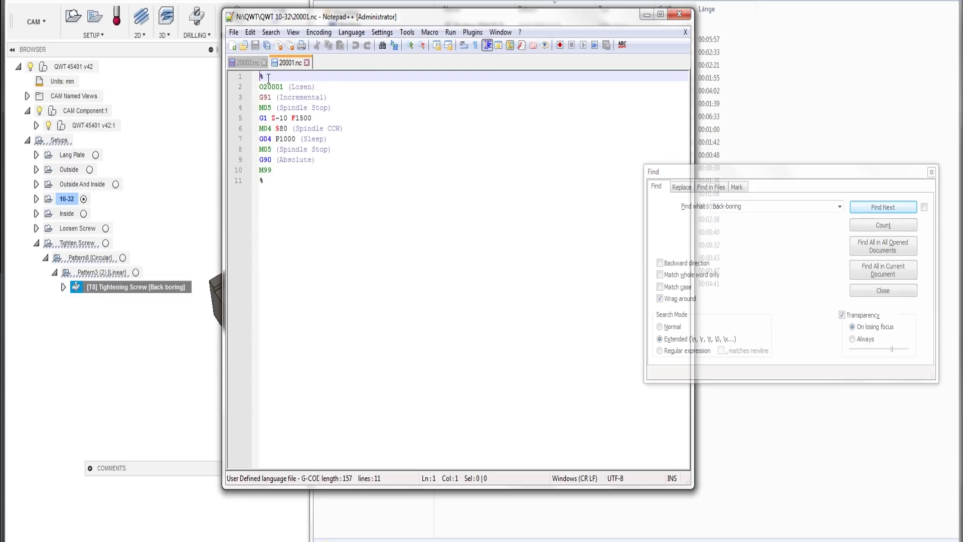
pyautogui.doubleClick(265, 130)
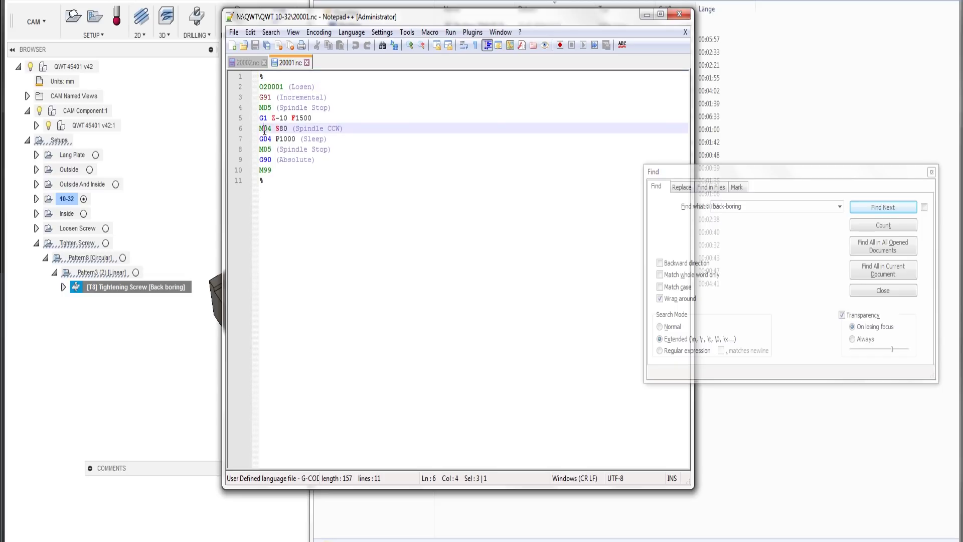
pyautogui.click(265, 139)
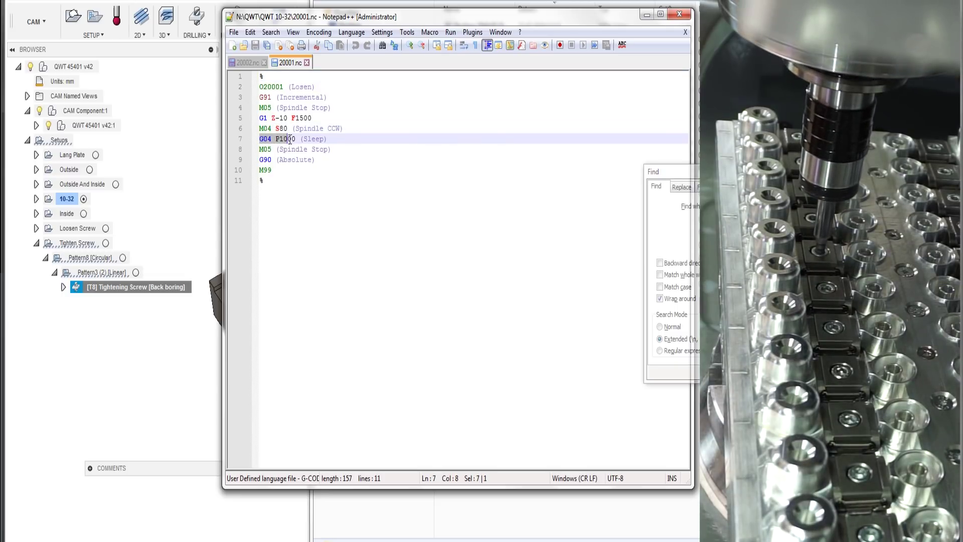
pyautogui.doubleClick(265, 149)
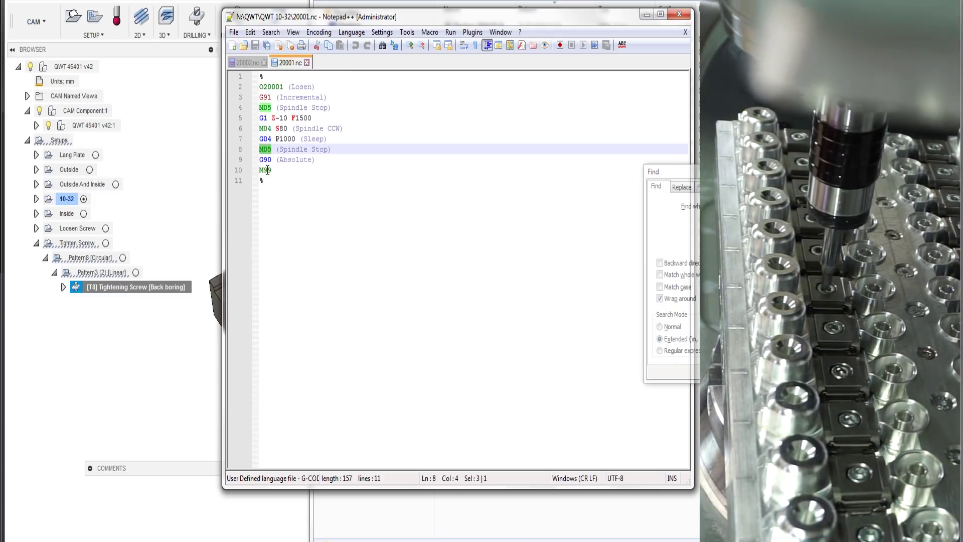
pyautogui.doubleClick(265, 171)
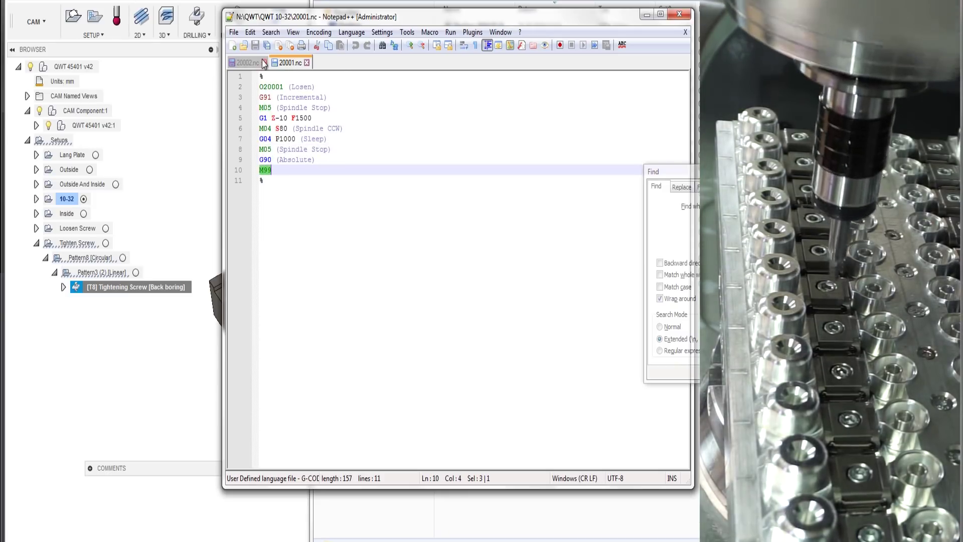
# - Compare 20001.nc with 20002.nc by flipping between their editor tabs
pyautogui.click(251, 63)
pyautogui.click(274, 64)
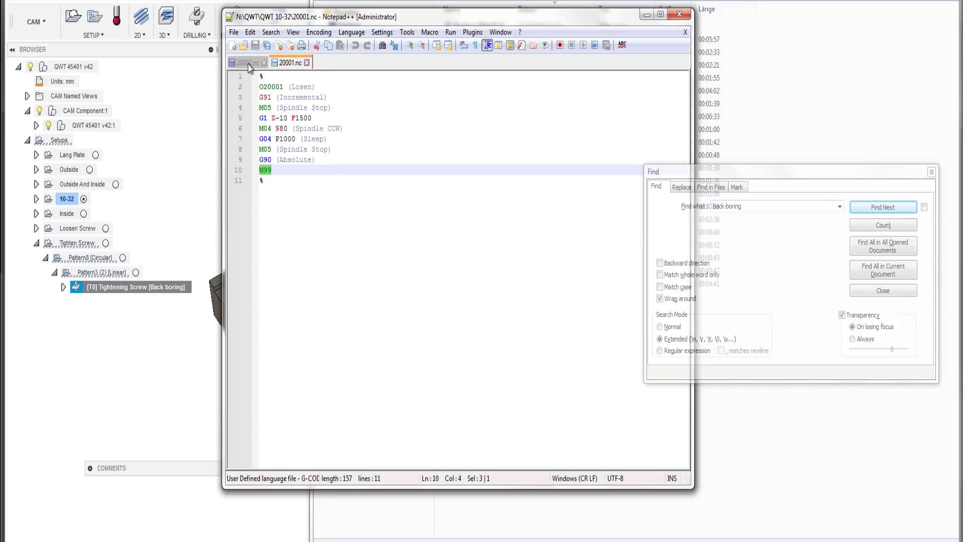
pyautogui.click(251, 63)
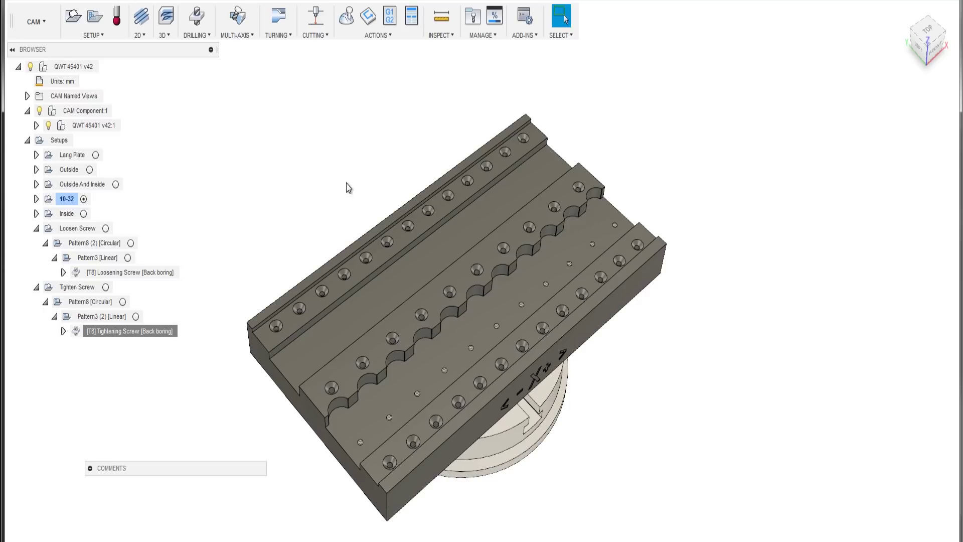
# - Check the Tightening Screw Back-boring cycle has 1 deg spindle shift orientation, then close it
pyautogui.rightClick(153, 335)
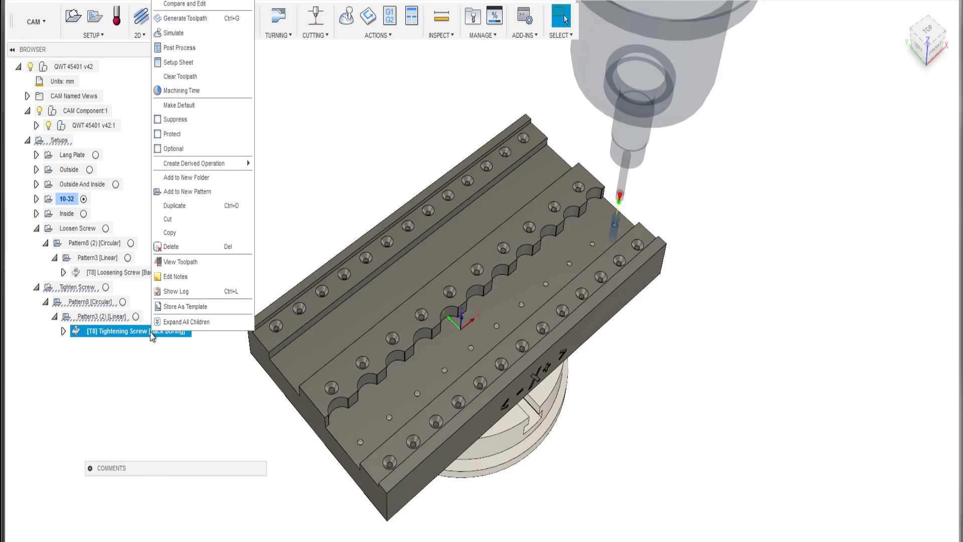
pyautogui.press('Escape')
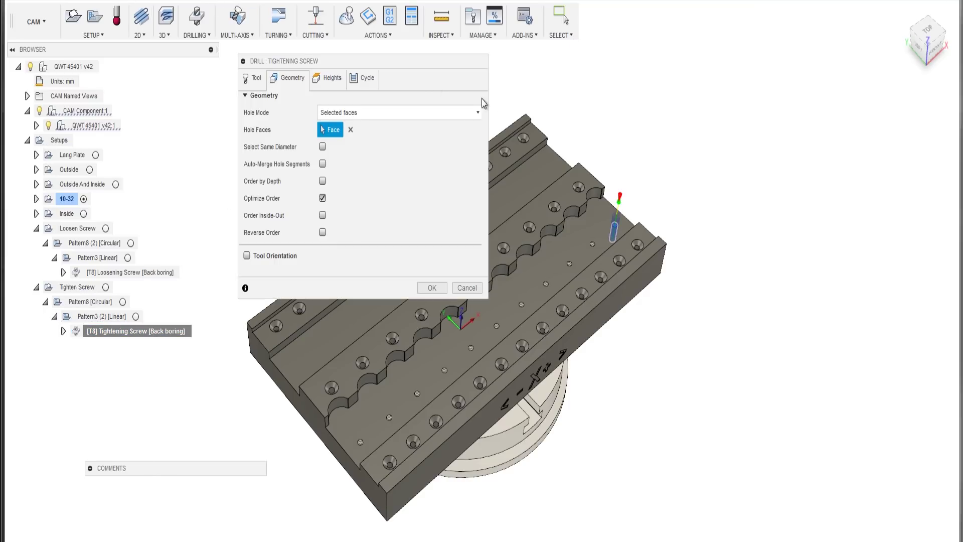
pyautogui.click(374, 83)
pyautogui.click(371, 113)
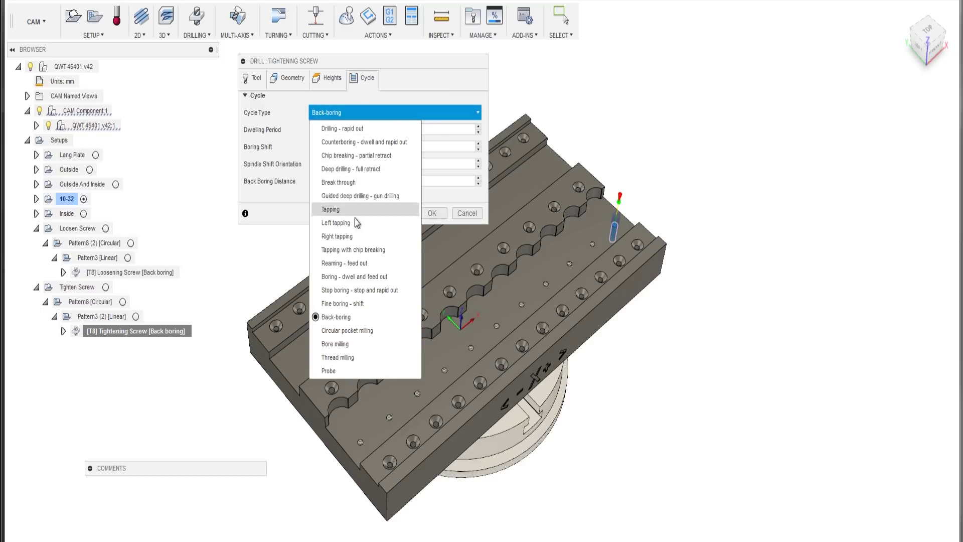
pyautogui.click(348, 318)
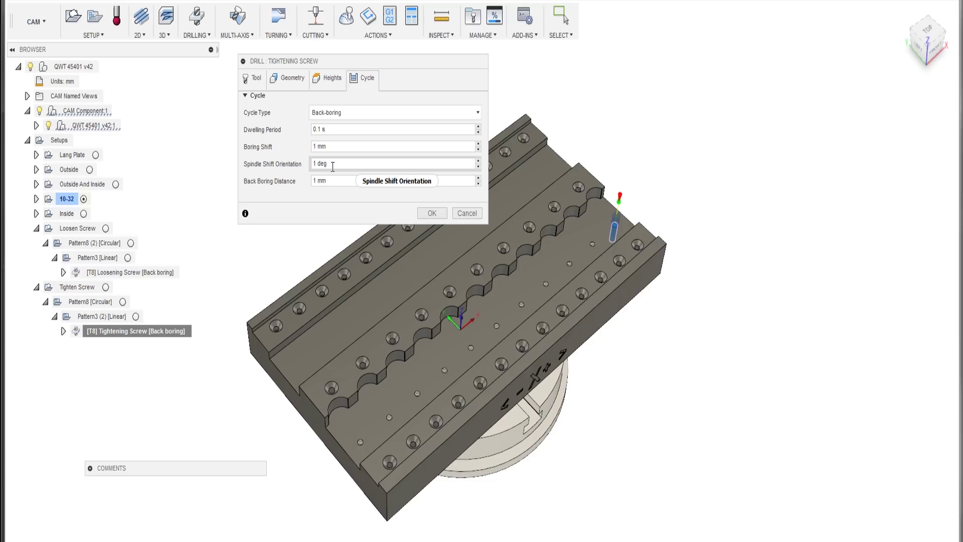
pyautogui.moveTo(333, 167)
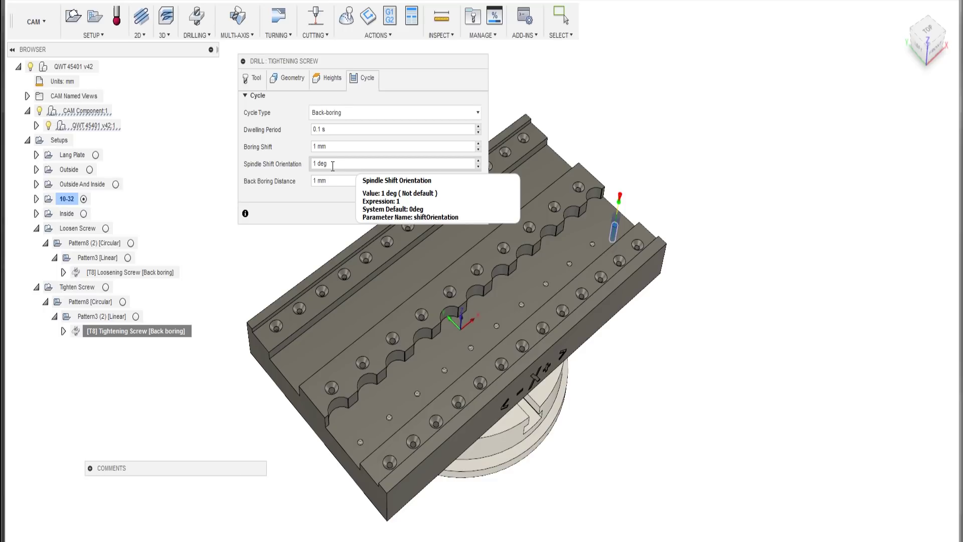
pyautogui.click(462, 213)
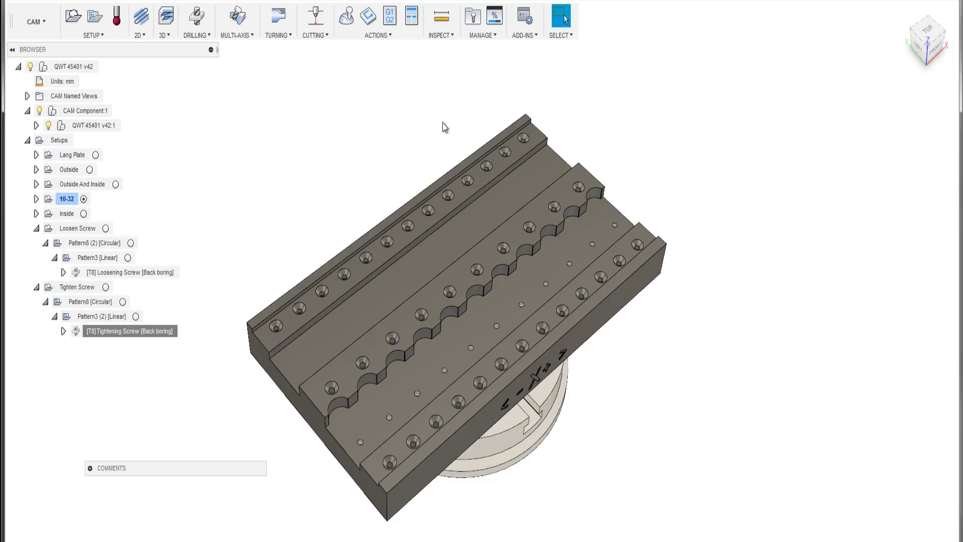
# - Post process past the warning and open the Trunnion NGC post configuration
pyautogui.click(390, 17)
pyautogui.click(522, 320)
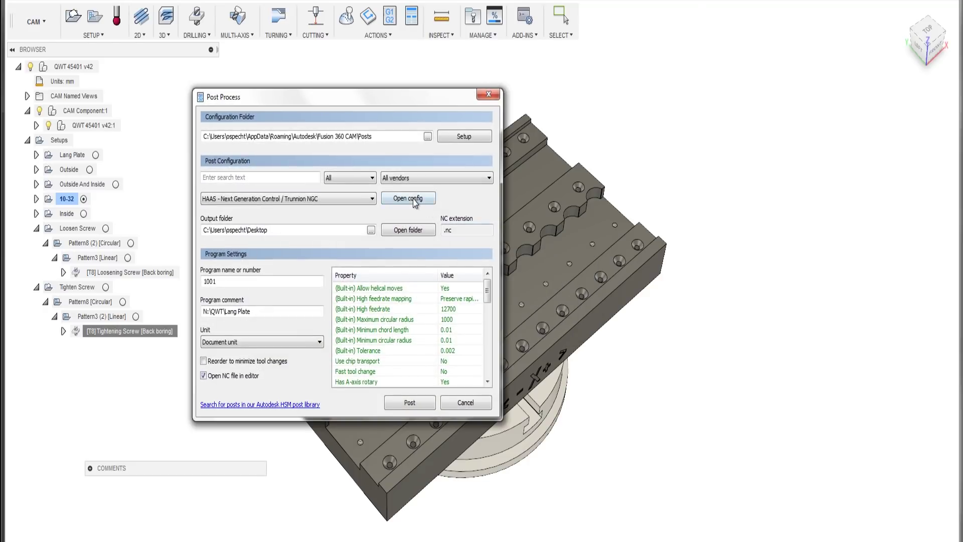
pyautogui.click(414, 199)
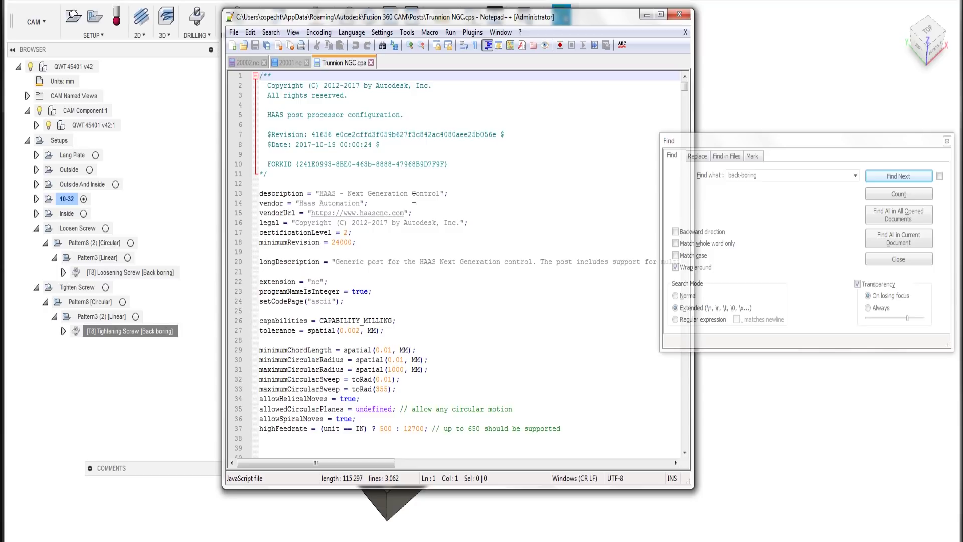
# - Find the 'back-boring' case in the post file
pyautogui.moveTo(756, 141); pyautogui.dragTo(419, 174)
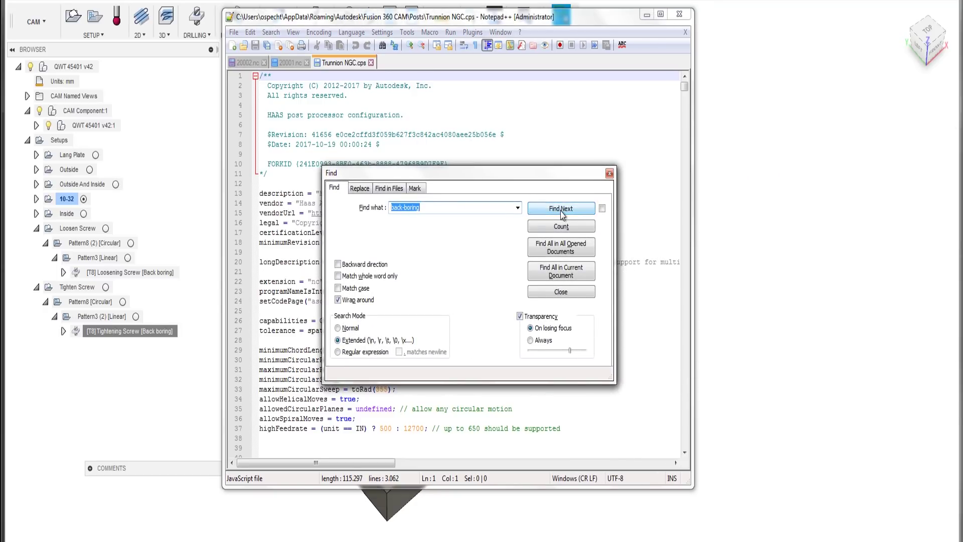
pyautogui.click(590, 208)
pyautogui.moveTo(436, 176); pyautogui.dragTo(804, 197)
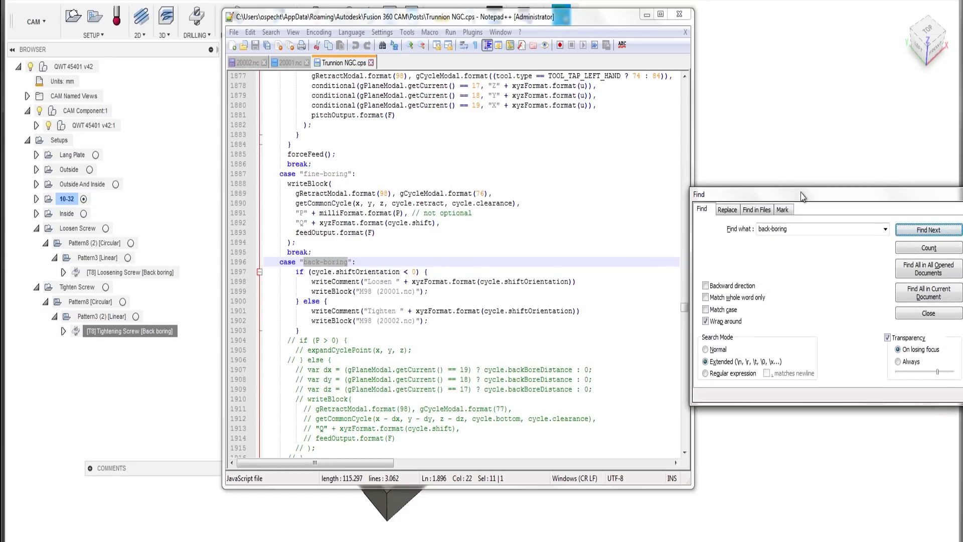
# - Highlight the commented-out back-boring lines and the 20001.nc call, then return to Fusion 360
pyautogui.click(355, 284)
pyautogui.scroll(-1, 355, 286)
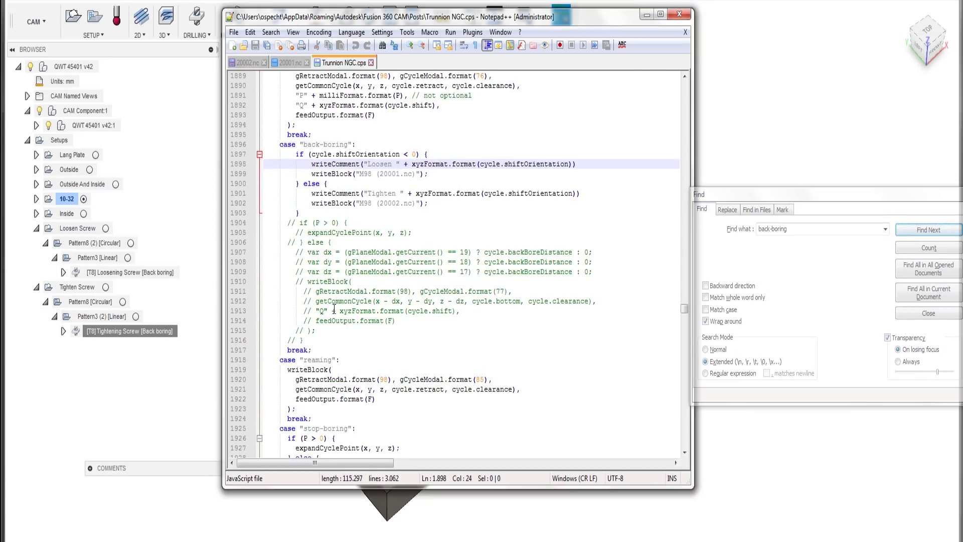
pyautogui.moveTo(311, 343)
pyautogui.mouseDown()
pyautogui.moveTo(260, 219)
pyautogui.moveTo(304, 341)
pyautogui.mouseUp()
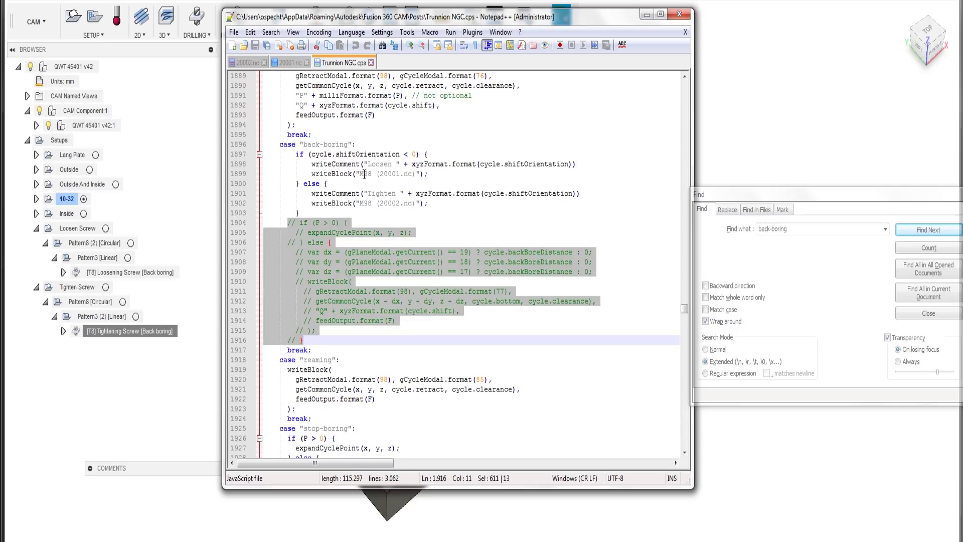
pyautogui.moveTo(377, 174); pyautogui.dragTo(414, 204)
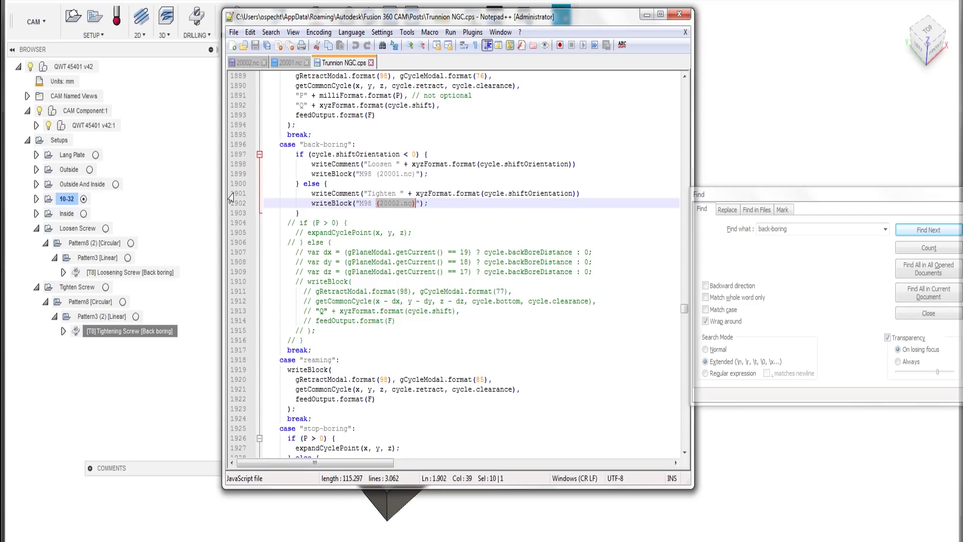
pyautogui.click(210, 196)
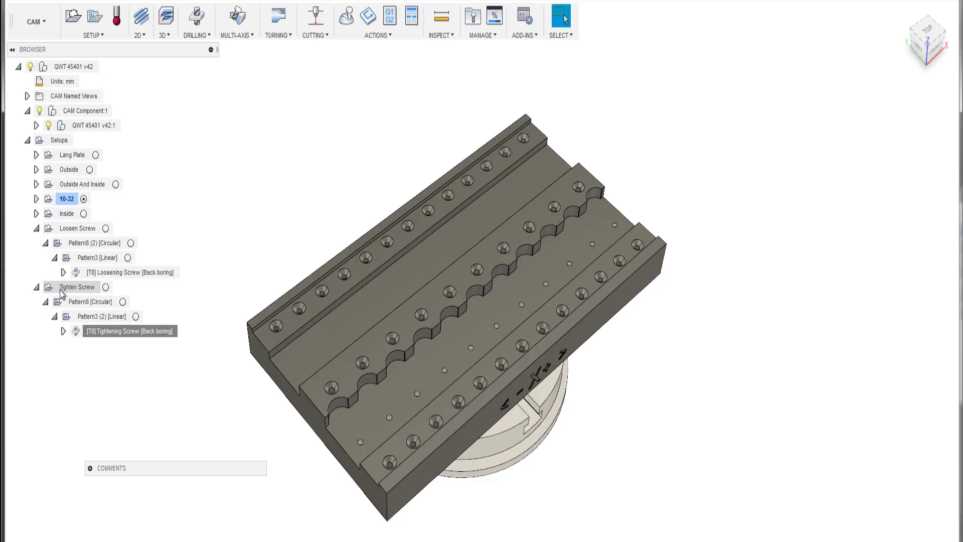
pyautogui.rightClick(115, 333)
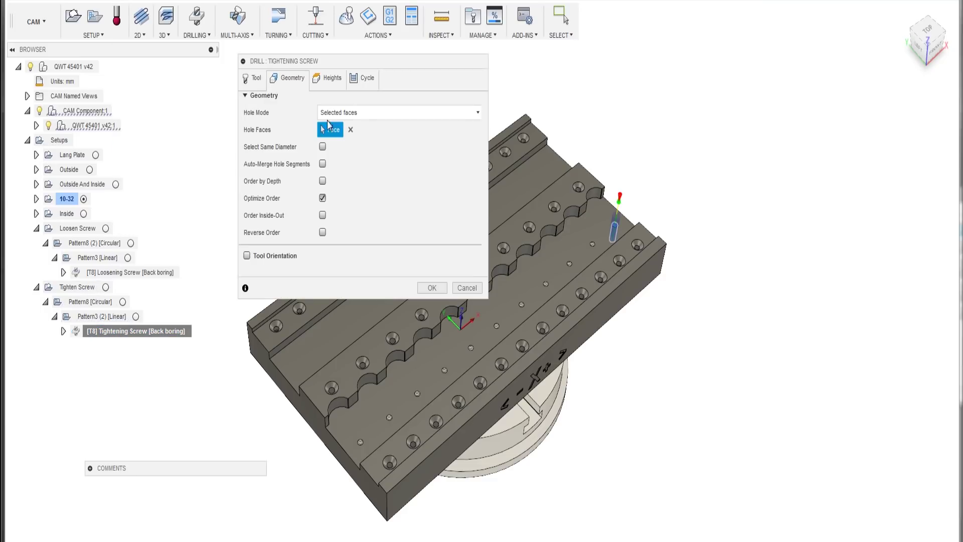
pyautogui.click(364, 78)
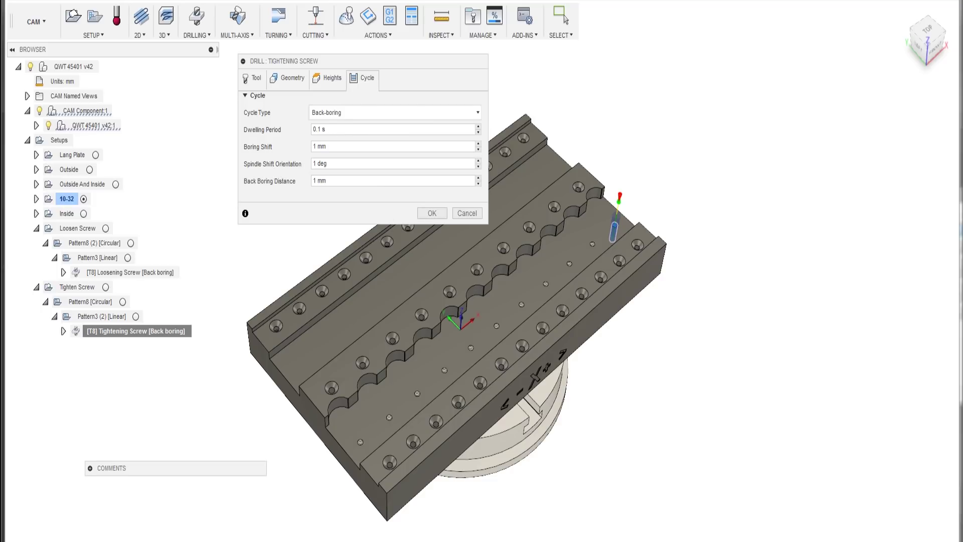
pyautogui.hotkey('alt', 'Tab')
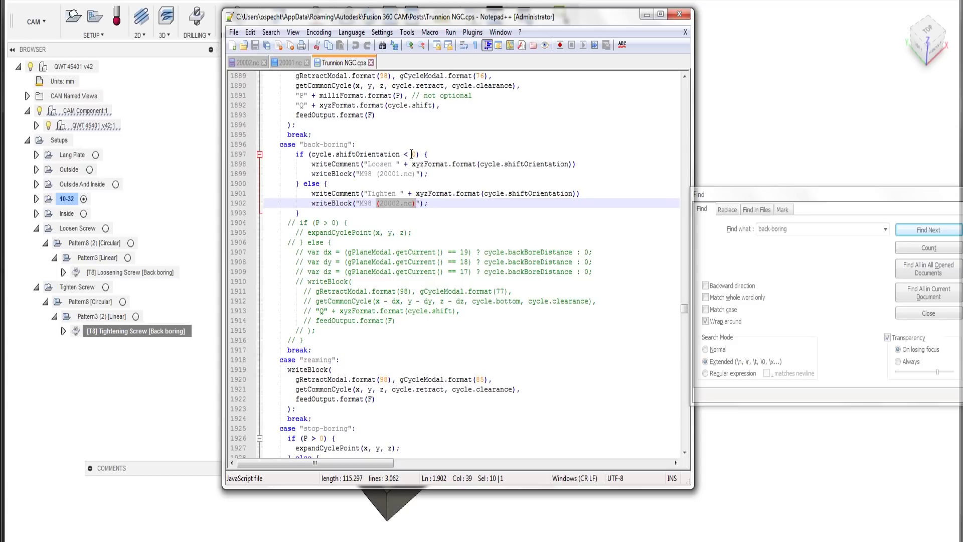
pyautogui.moveTo(312, 194); pyautogui.dragTo(466, 203)
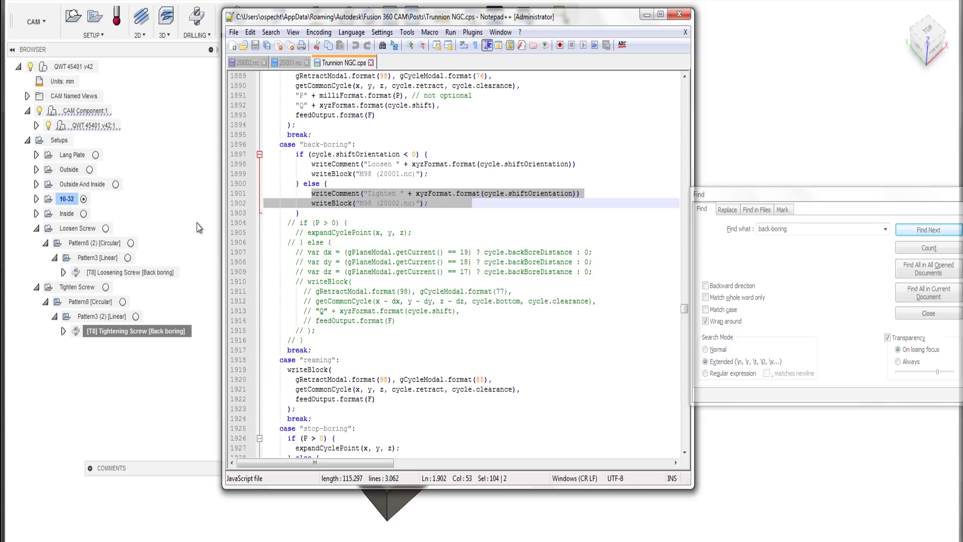
pyautogui.hotkey('alt', 'Tab')
pyautogui.press('Escape')
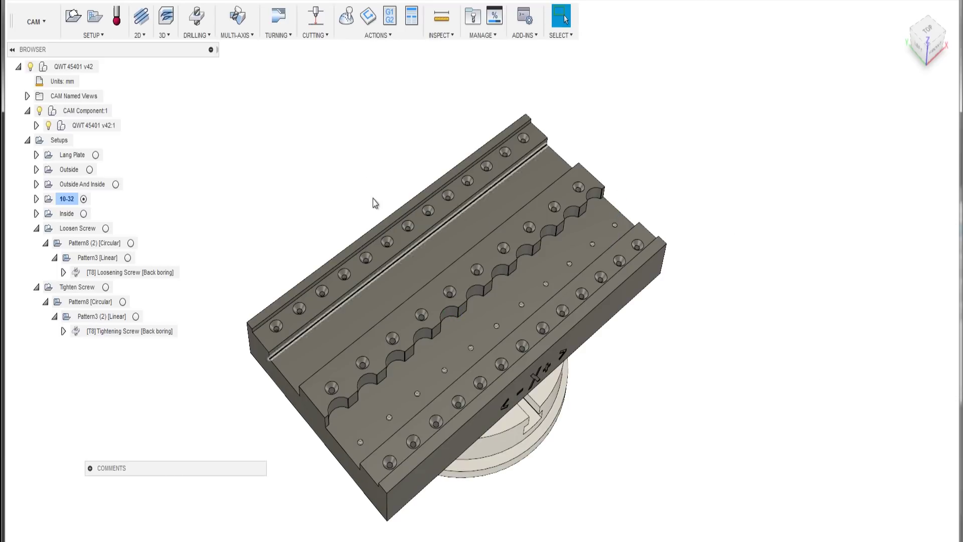
# - Check the Loosening Screw cycle's -1 deg spindle shift orientation and cancel without changes
pyautogui.rightClick(128, 279)
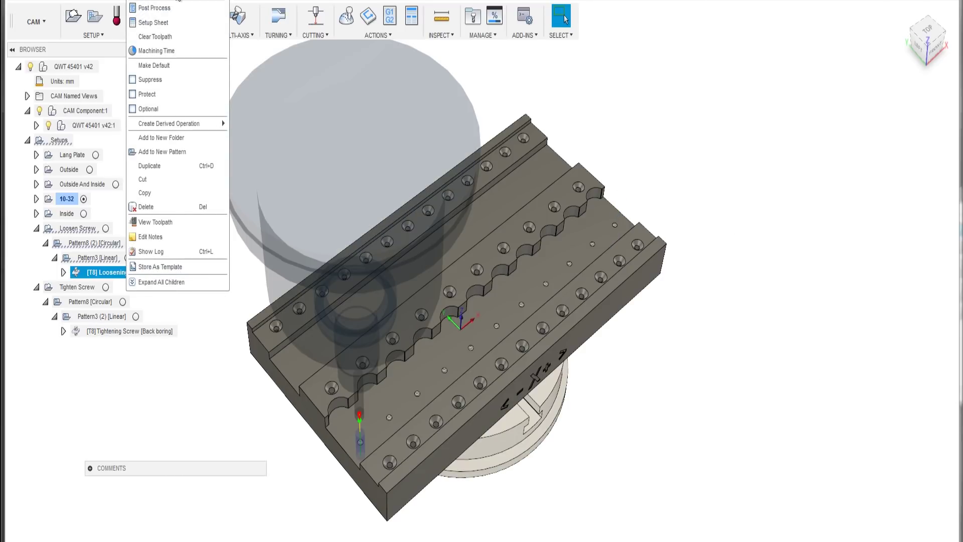
pyautogui.click(198, 7)
pyautogui.click(366, 78)
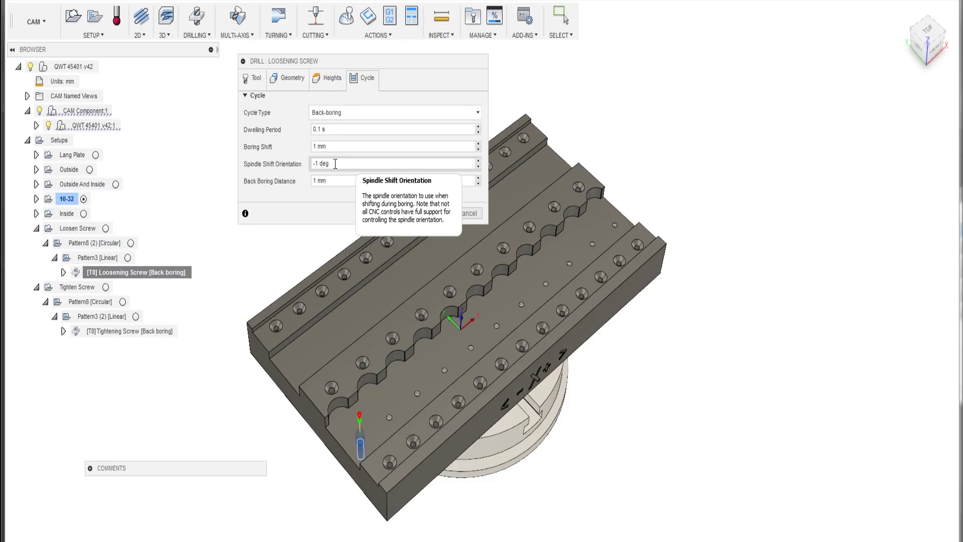
pyautogui.click(468, 216)
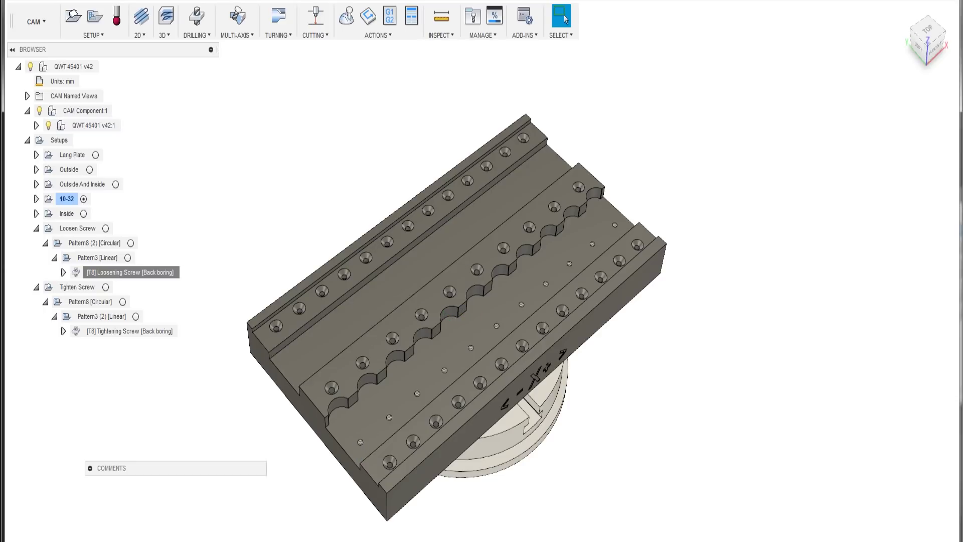
# - In the post code, highlight the negative shift orientation condition and its Loosen 20001.nc call
pyautogui.hotkey('alt', 'Tab')
pyautogui.moveTo(309, 157); pyautogui.dragTo(420, 157)
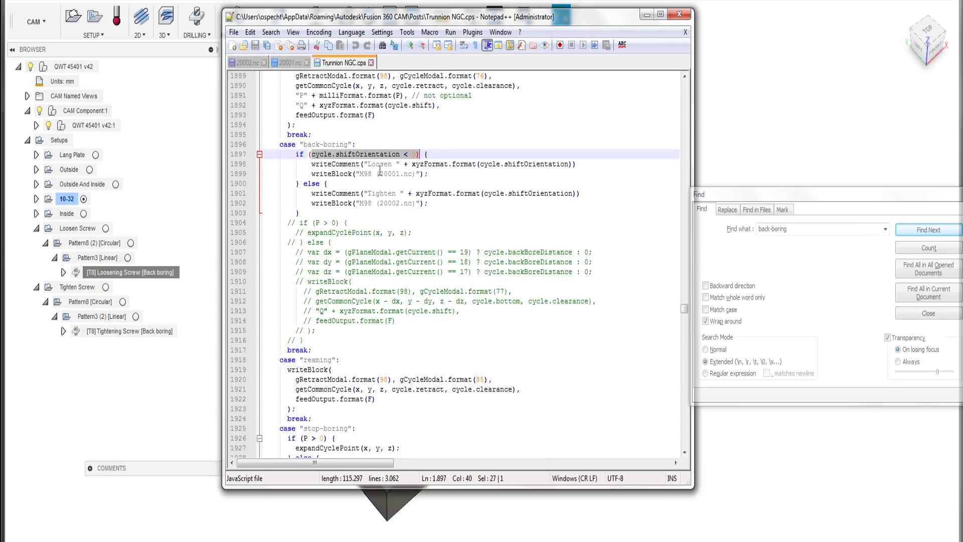
pyautogui.moveTo(364, 165); pyautogui.dragTo(415, 166)
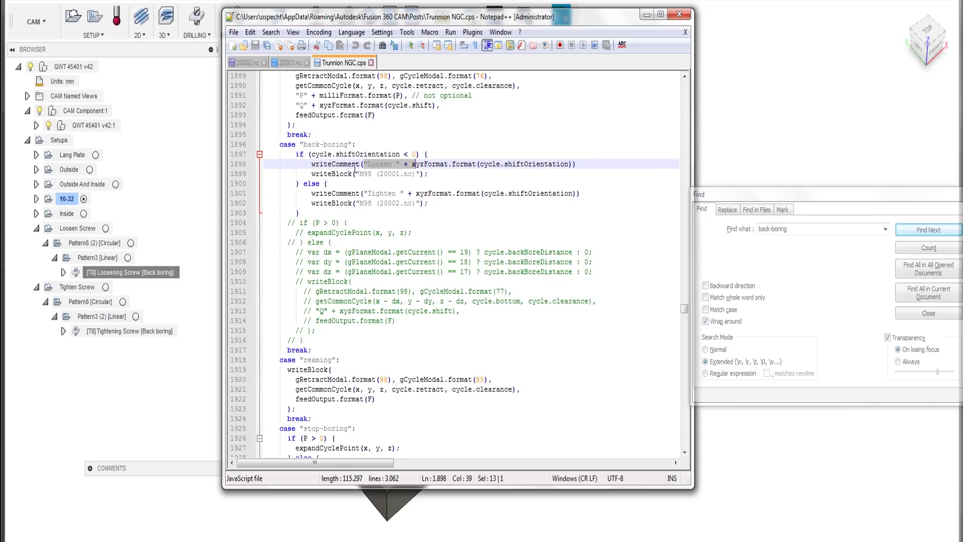
pyautogui.click(379, 175)
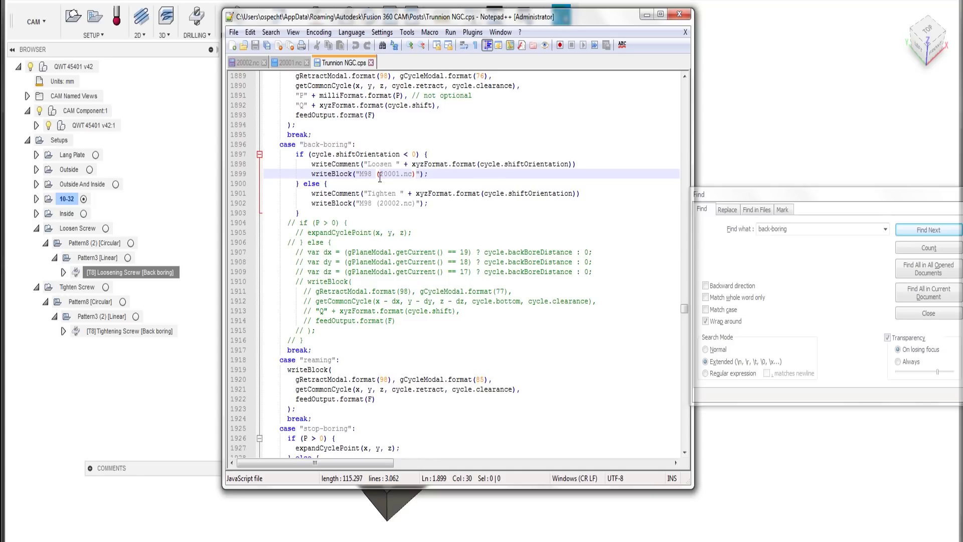
# - Select Loosening Screw with its linear and circular pattern toolpaths and play its simulation
pyautogui.click(198, 161)
pyautogui.click(155, 273)
pyautogui.keyDown('shift'); pyautogui.moveTo(278, 412); pyautogui.dragTo(275, 388, button='middle'); pyautogui.keyUp('shift')
pyautogui.click(114, 259)
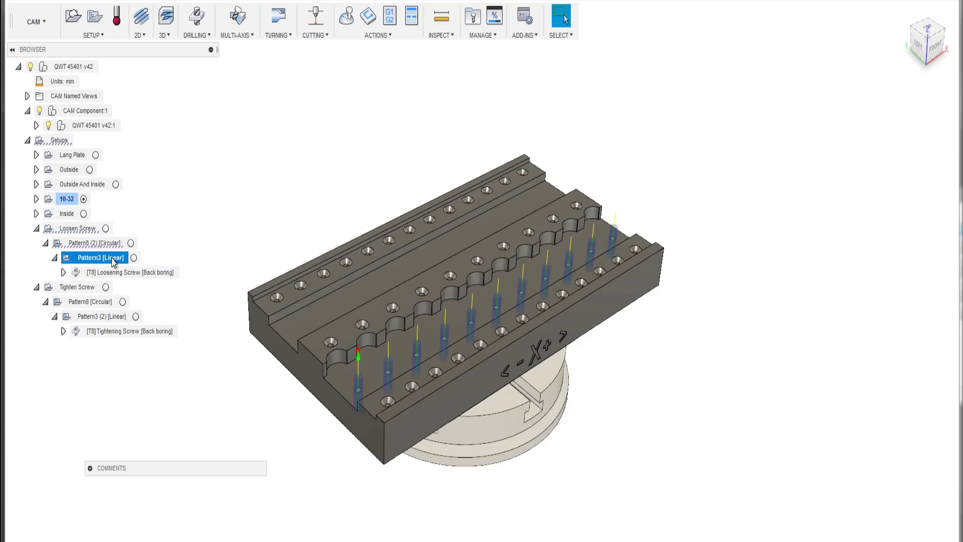
pyautogui.click(107, 243)
pyautogui.keyDown('shift'); pyautogui.moveTo(334, 223); pyautogui.dragTo(323, 198, button='middle'); pyautogui.keyUp('shift')
pyautogui.click(346, 16)
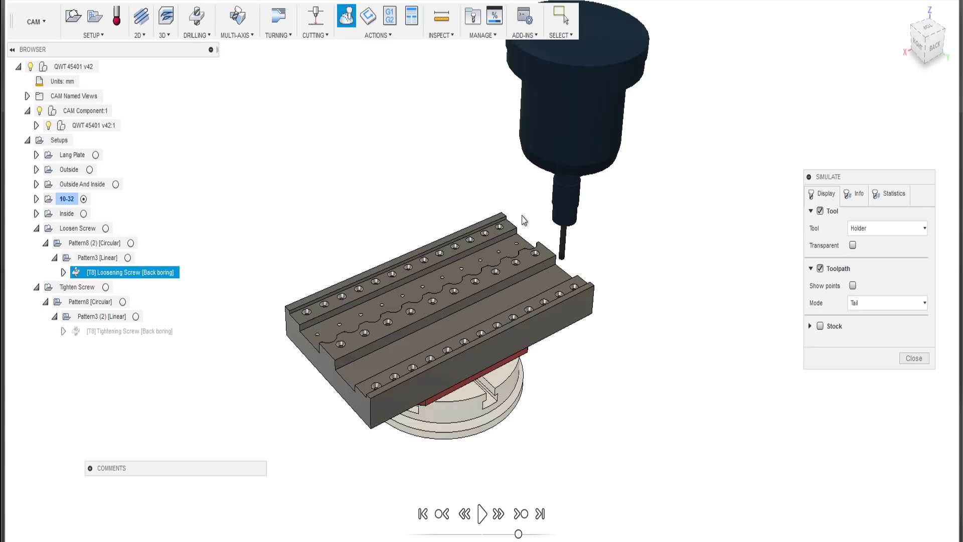
pyautogui.click(481, 513)
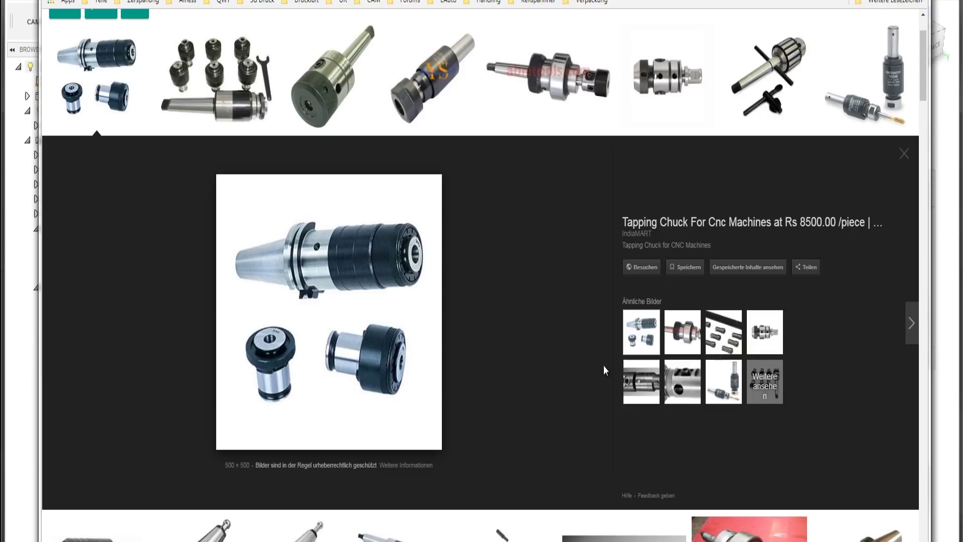
# - Leave the tapping chuck image in Chrome and return to Fusion 360
pyautogui.hotkey('alt', 'Tab')
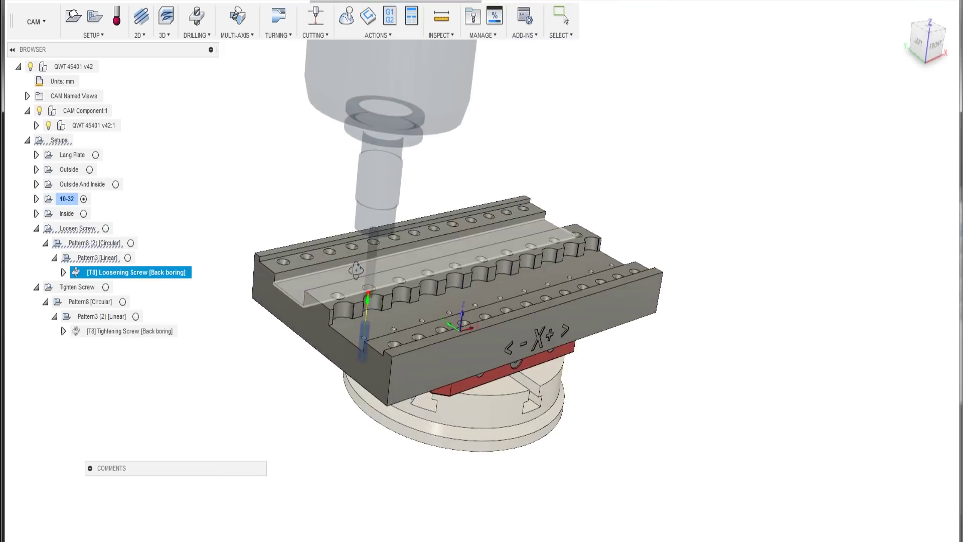